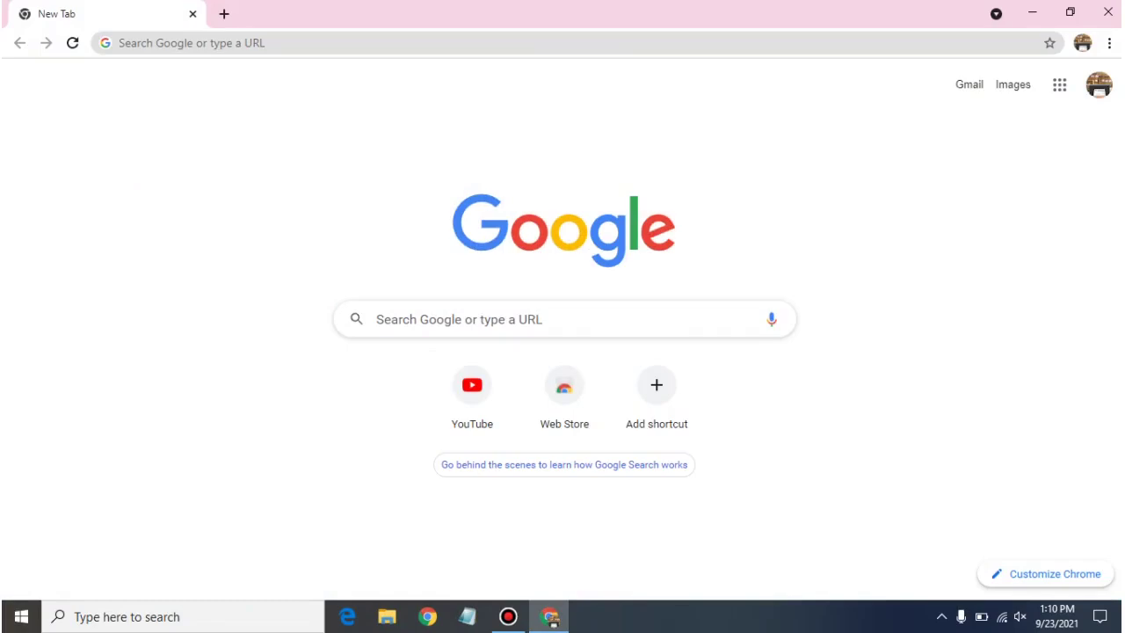
Search for f2ctechnology and download Windows-Driver-2inch.exe for the CX588 from its Drivers page
key("ctrl+l")
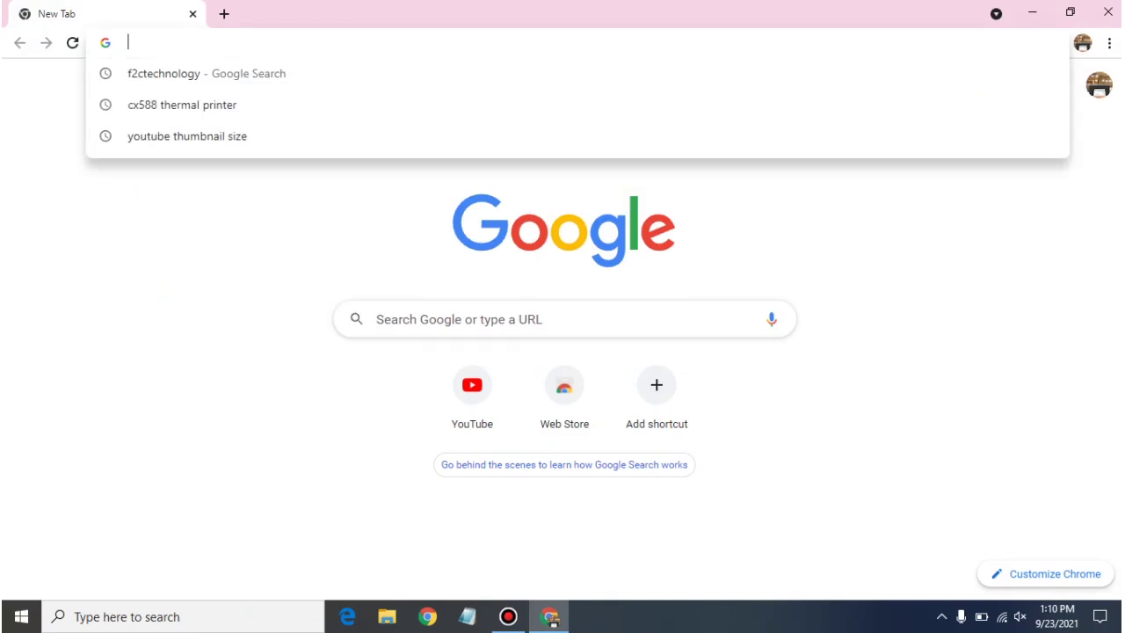
type("f2ctechnology")
key("Return")
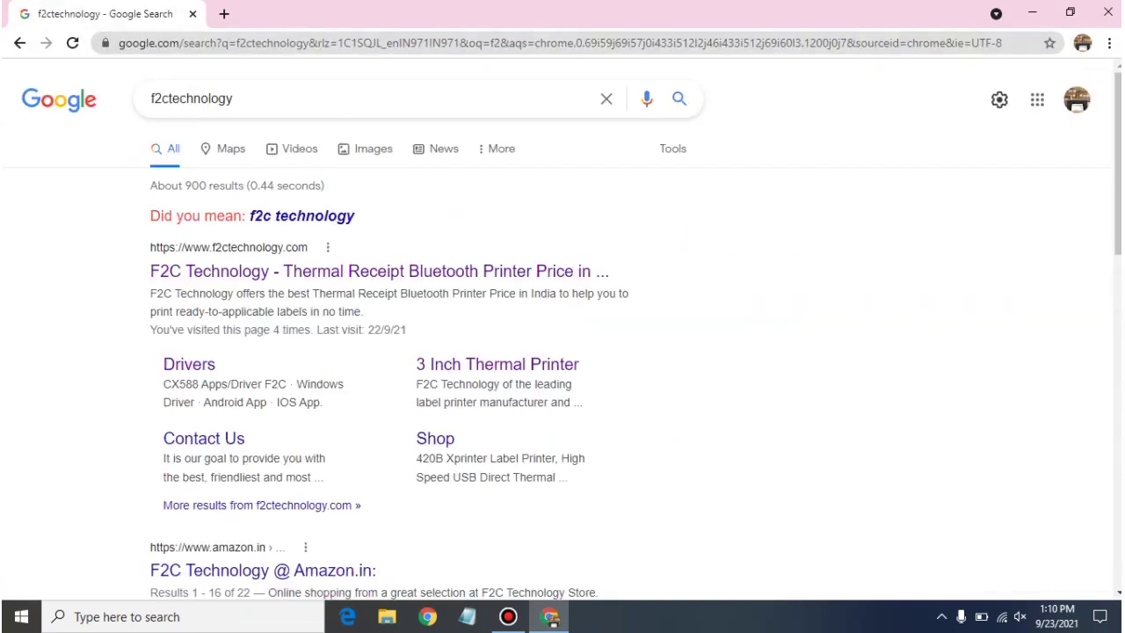
left_click(189, 364)
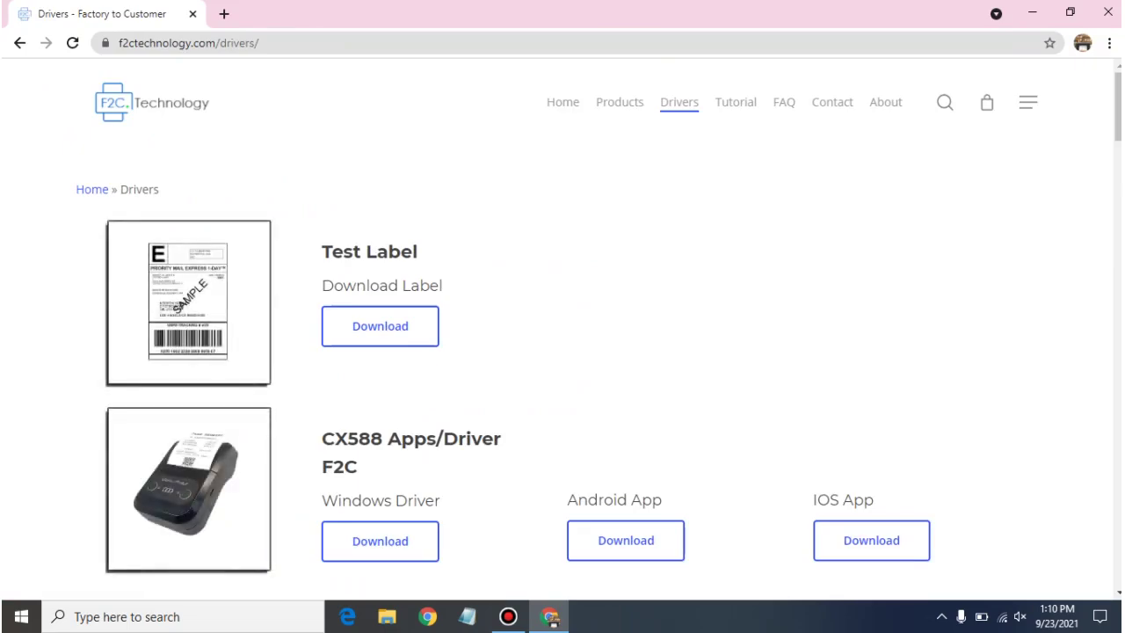
scroll(598, 334, "down", 2)
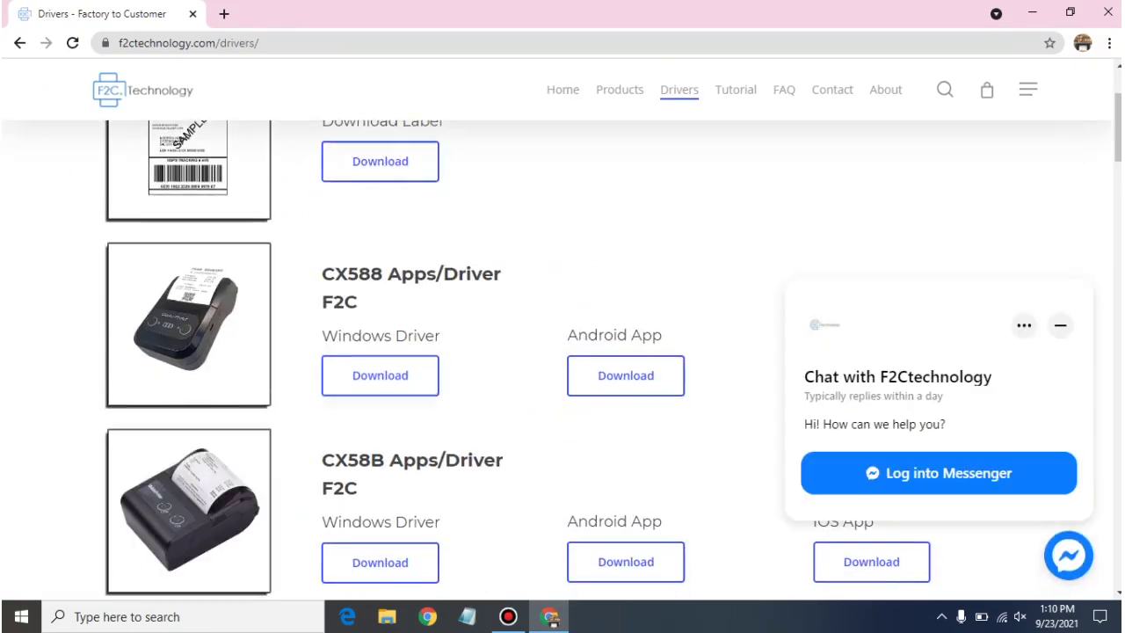
left_click(380, 373)
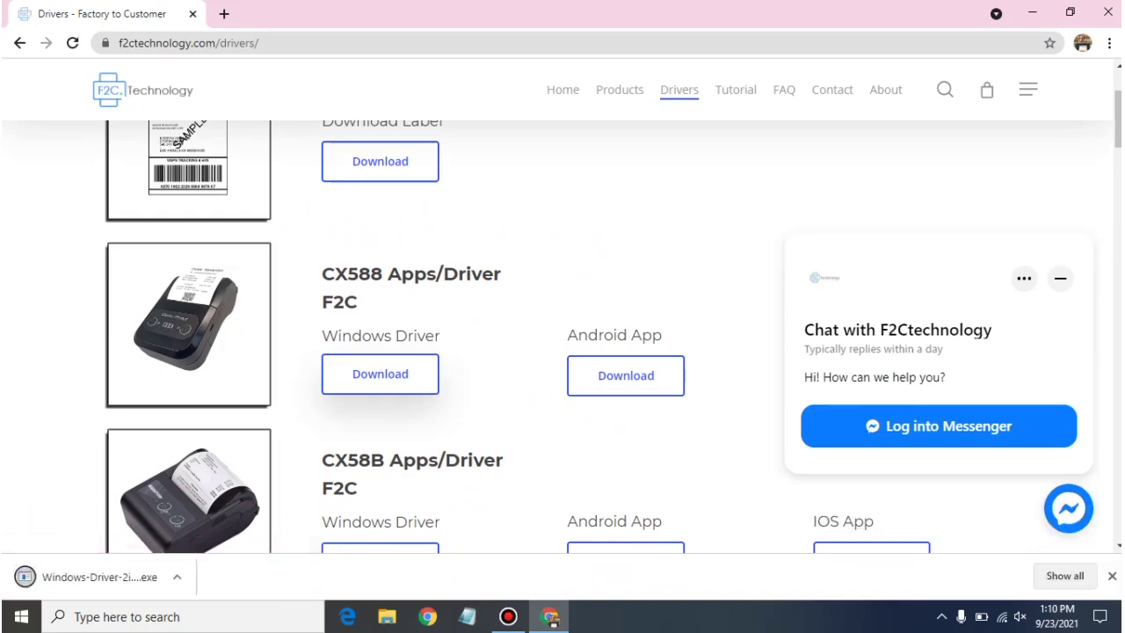
Open Control Panel from a 'control' search, go to Devices and Printers, and add a printer
left_click(127, 616)
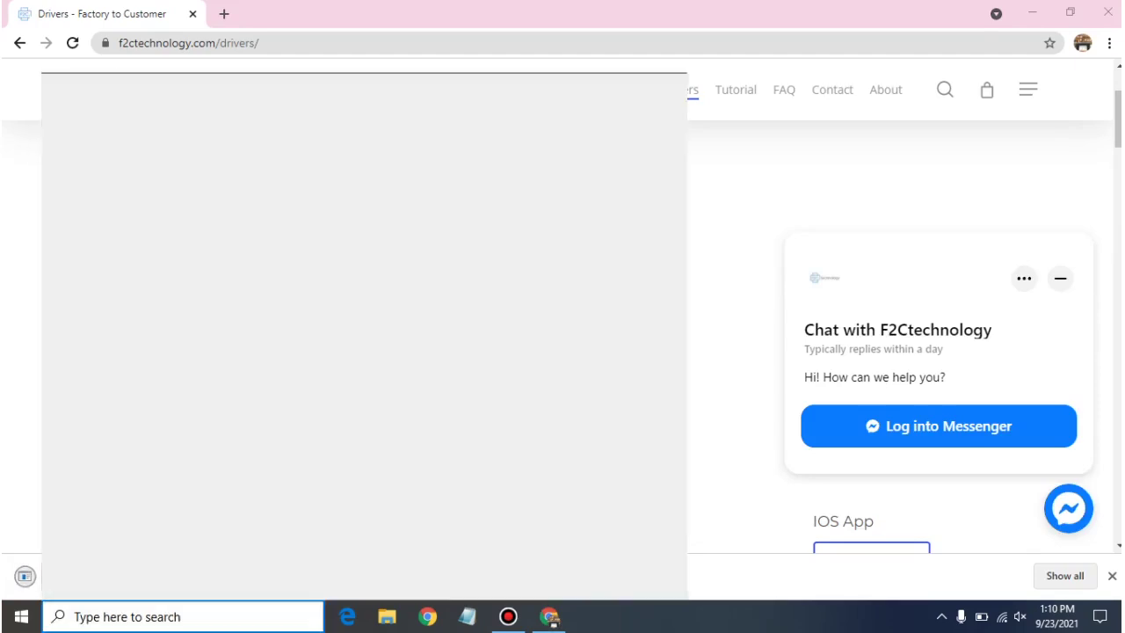
type("con")
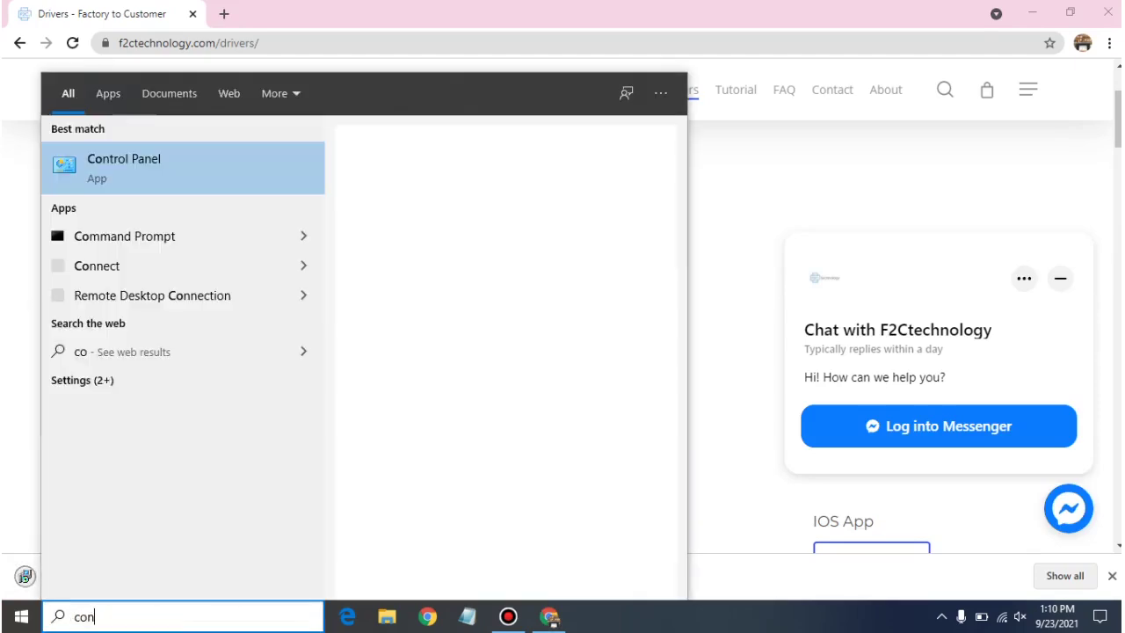
type("t")
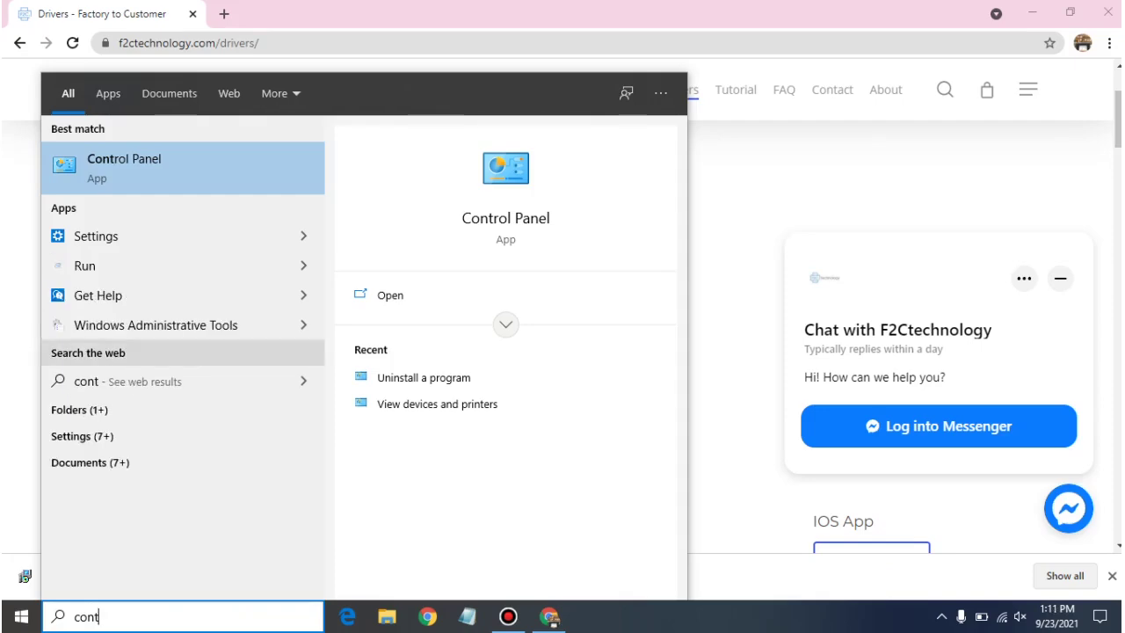
key("Return")
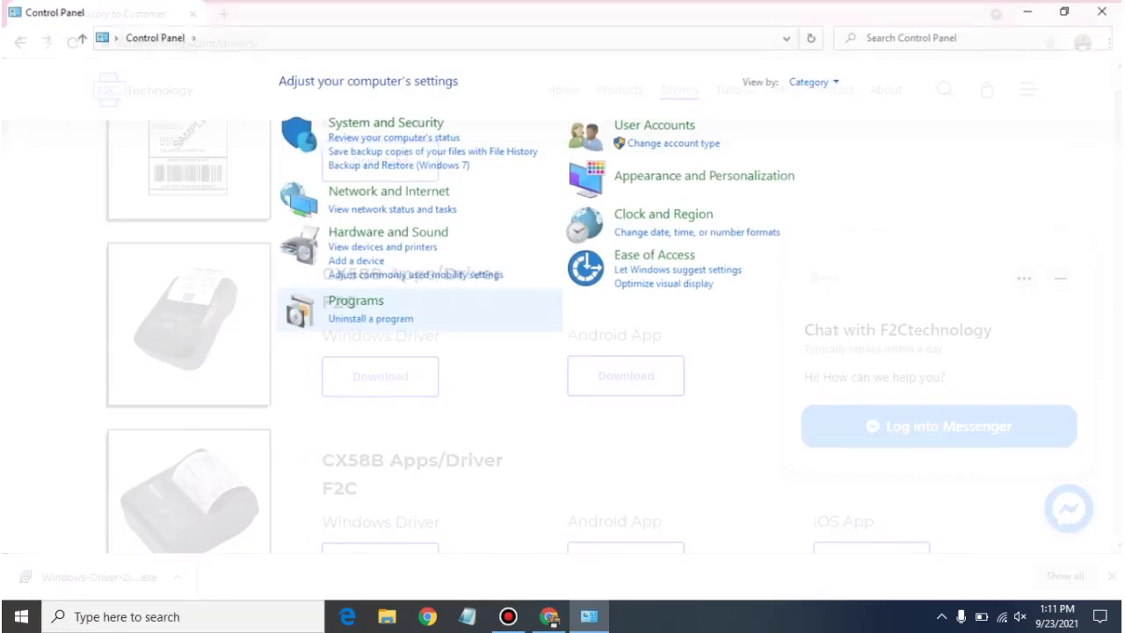
left_click(381, 246)
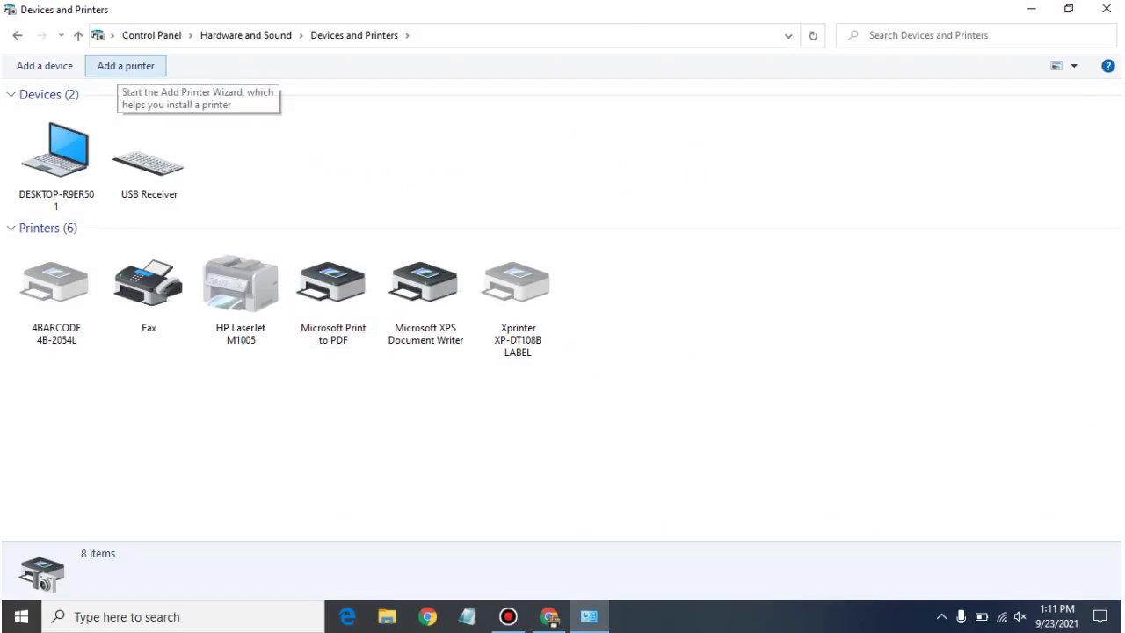
left_click(126, 66)
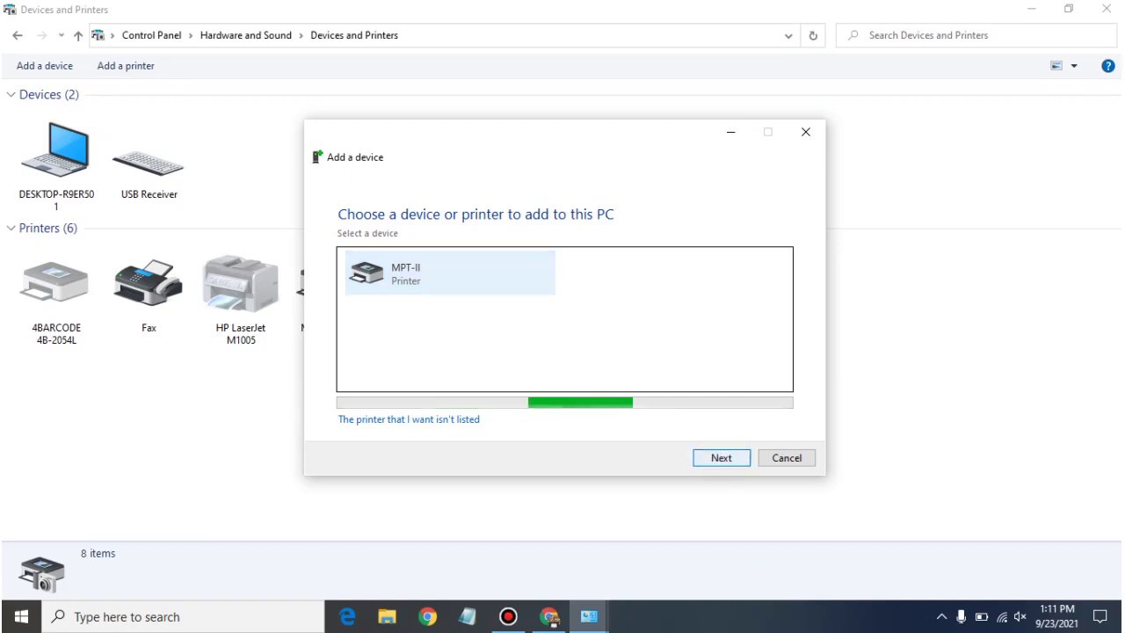
Connect to the found MPT-II printer and confirm the pairing passcode
key("Return")
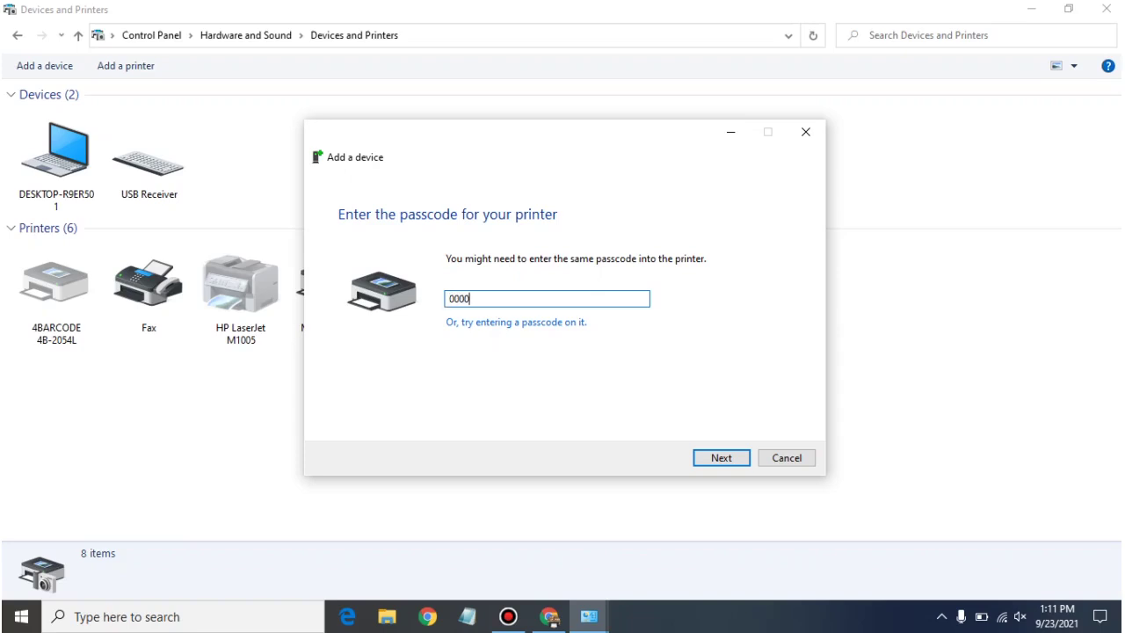
key("Return")
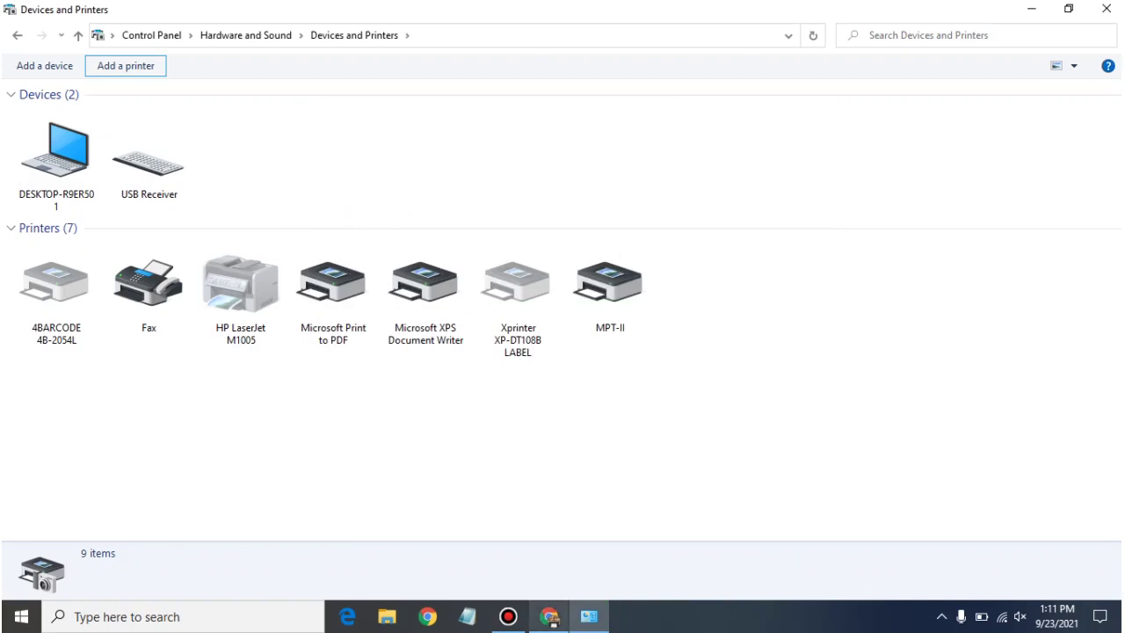
Run Windows-Driver-2inch.exe in English, accept the license, and install to C:\POS Printer Driver V11.2.0.0
left_click(549, 616)
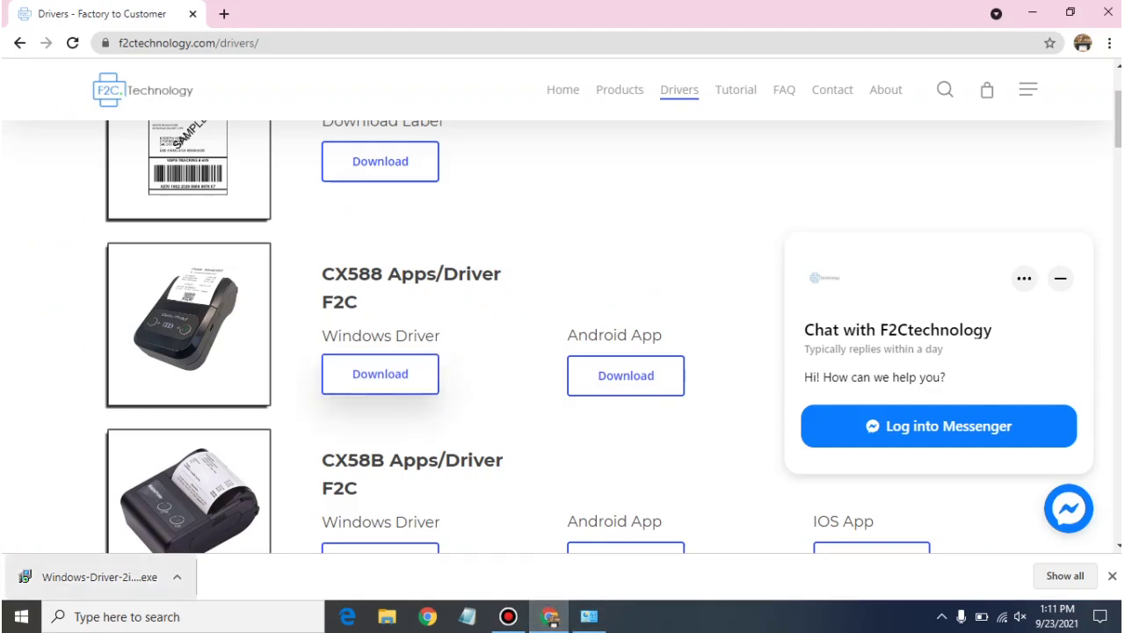
left_click(92, 576)
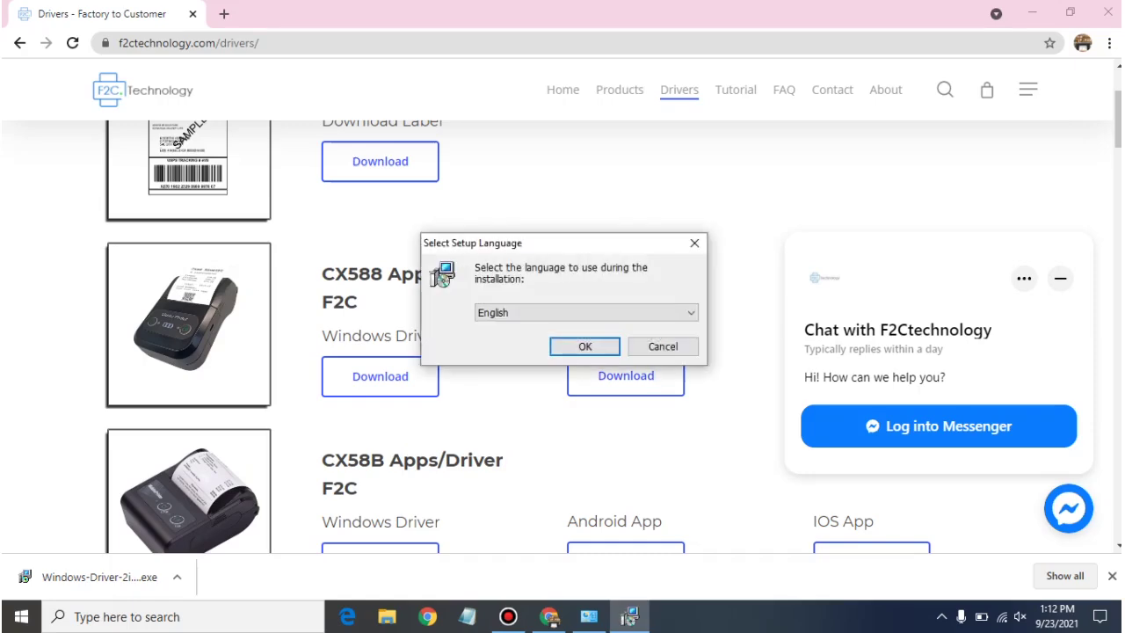
key("Return")
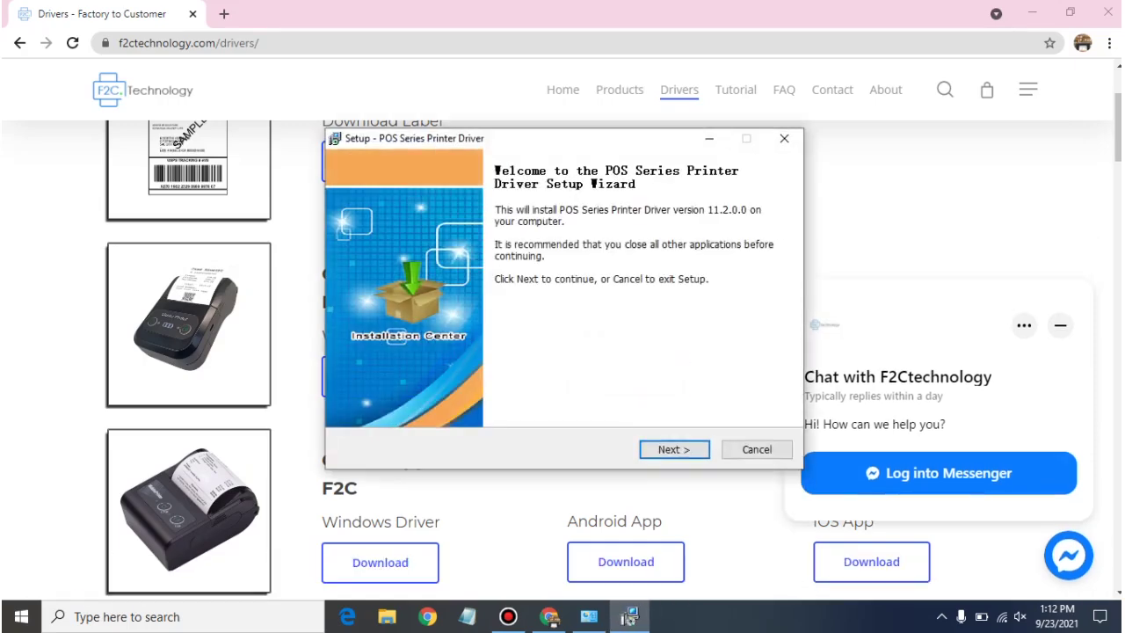
key("Return")
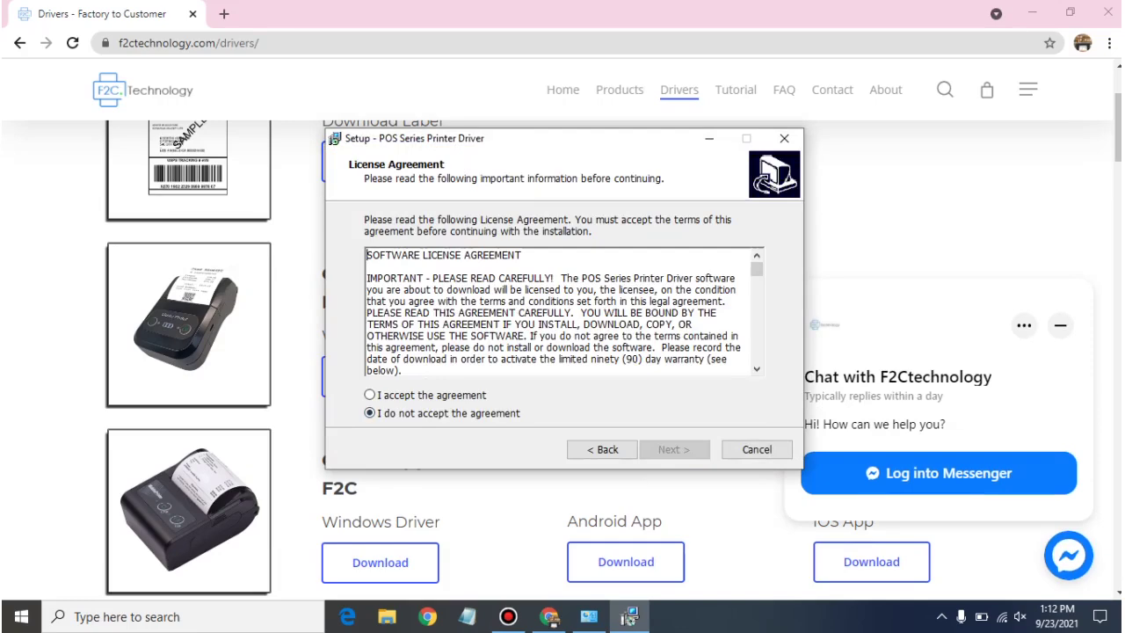
key("Up")
key("Return")
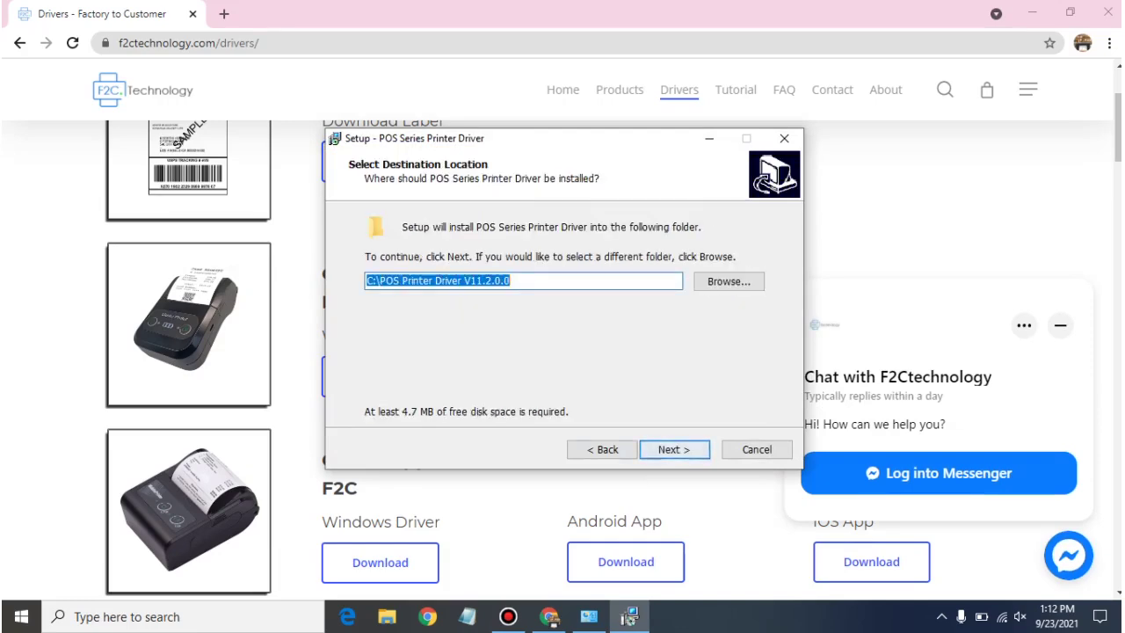
key("Return")
key("Return")
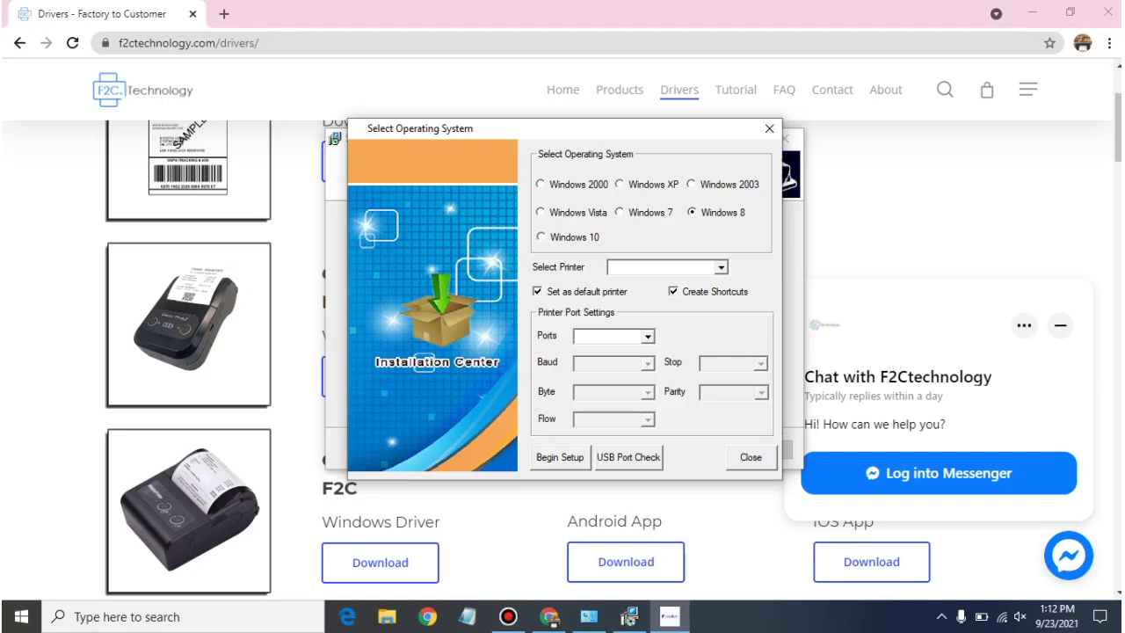
Choose the POS 58 Series Printer model, begin setup, and close the POS-58 properties dialog
left_click(720, 267)
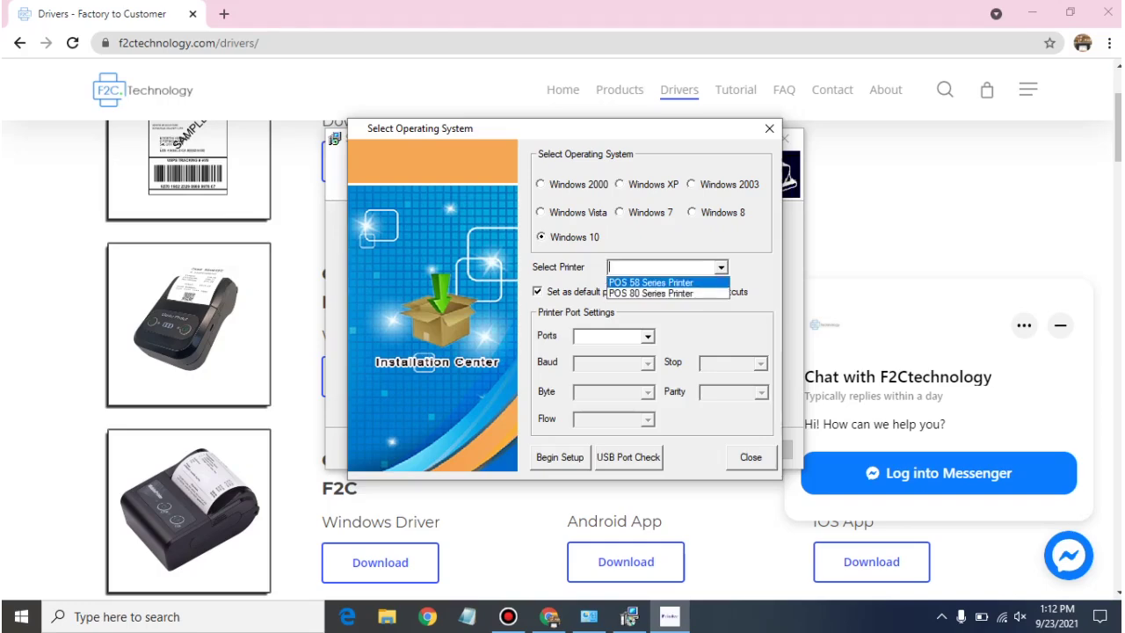
key("Down")
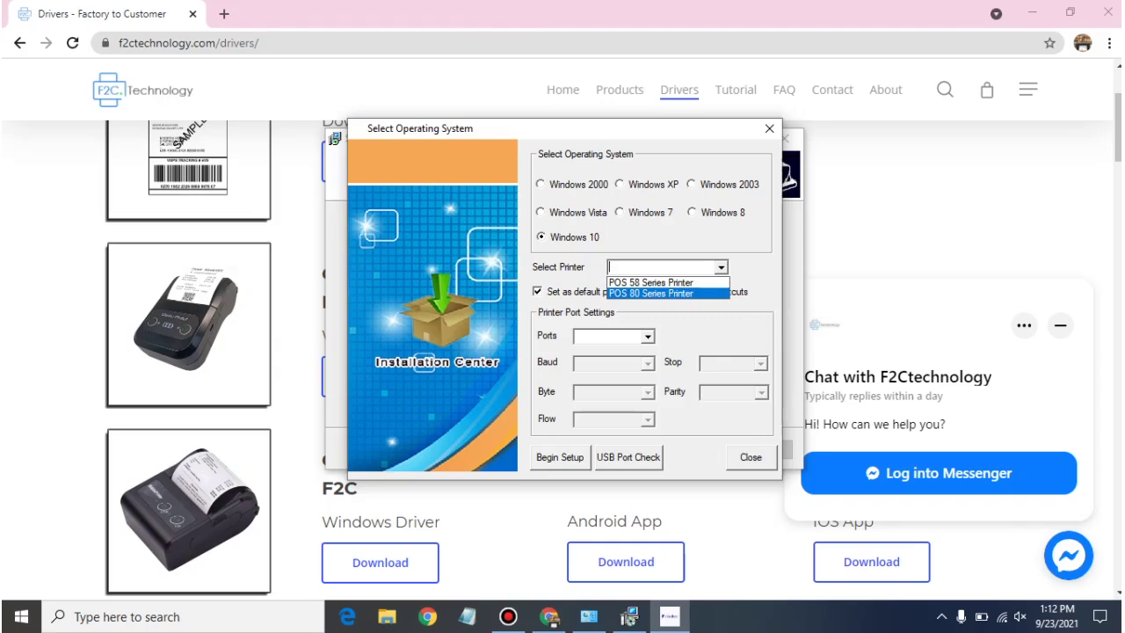
key("Up")
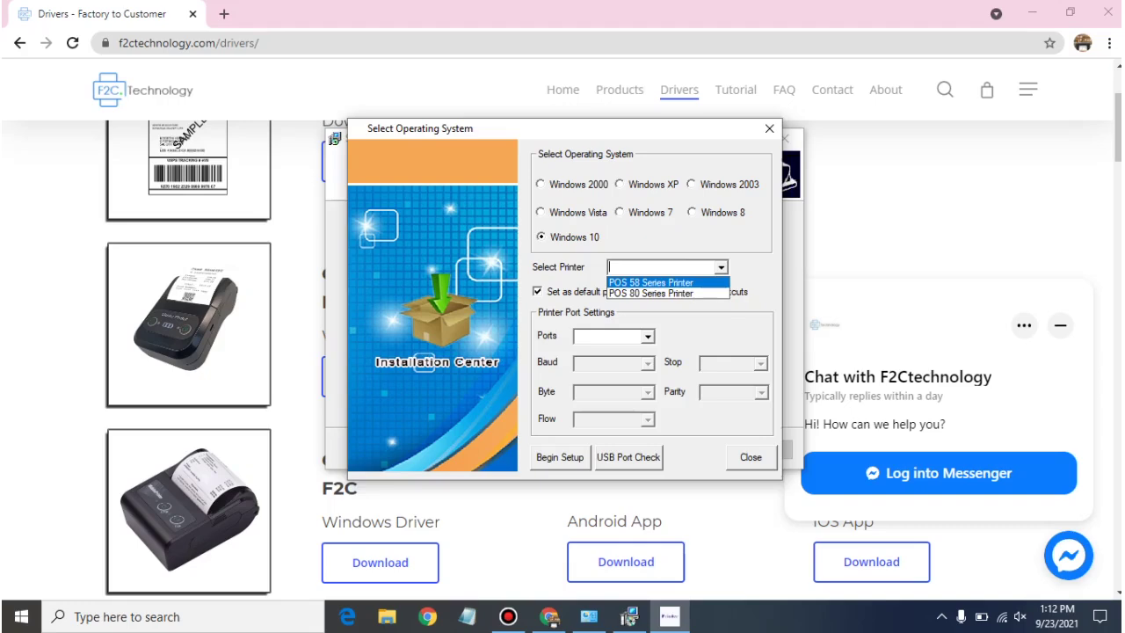
key("Return")
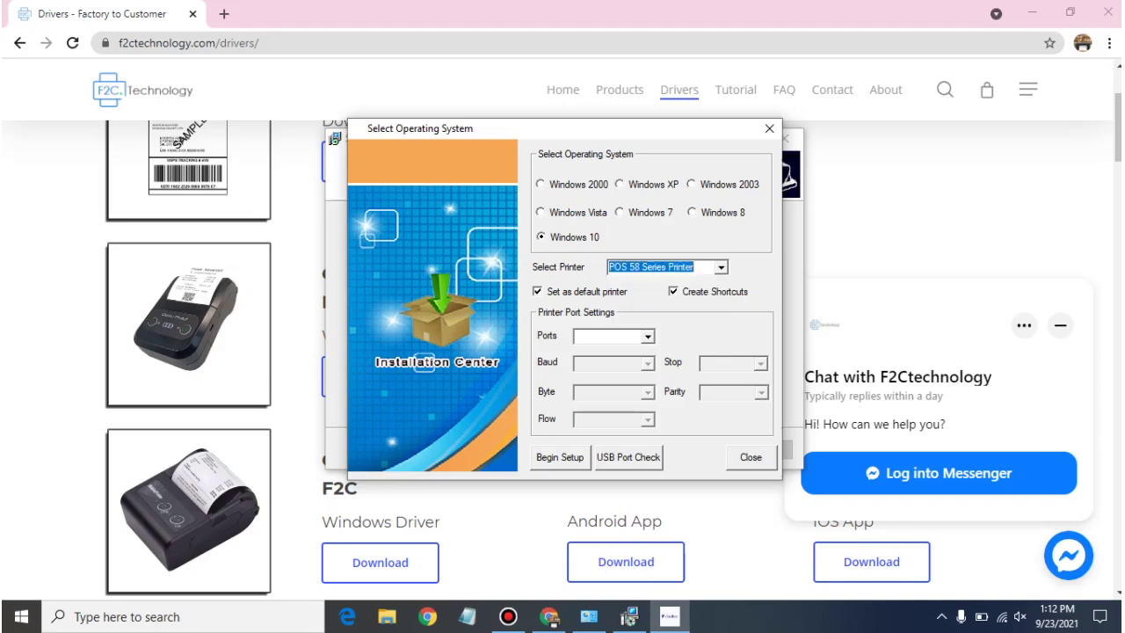
key("Return")
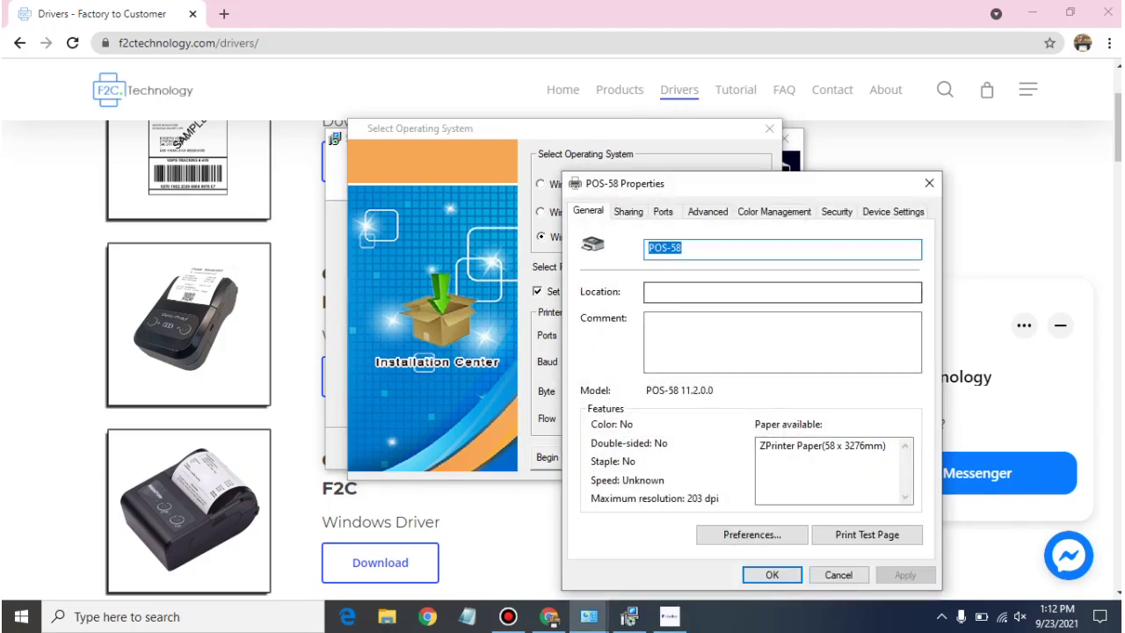
key("Return")
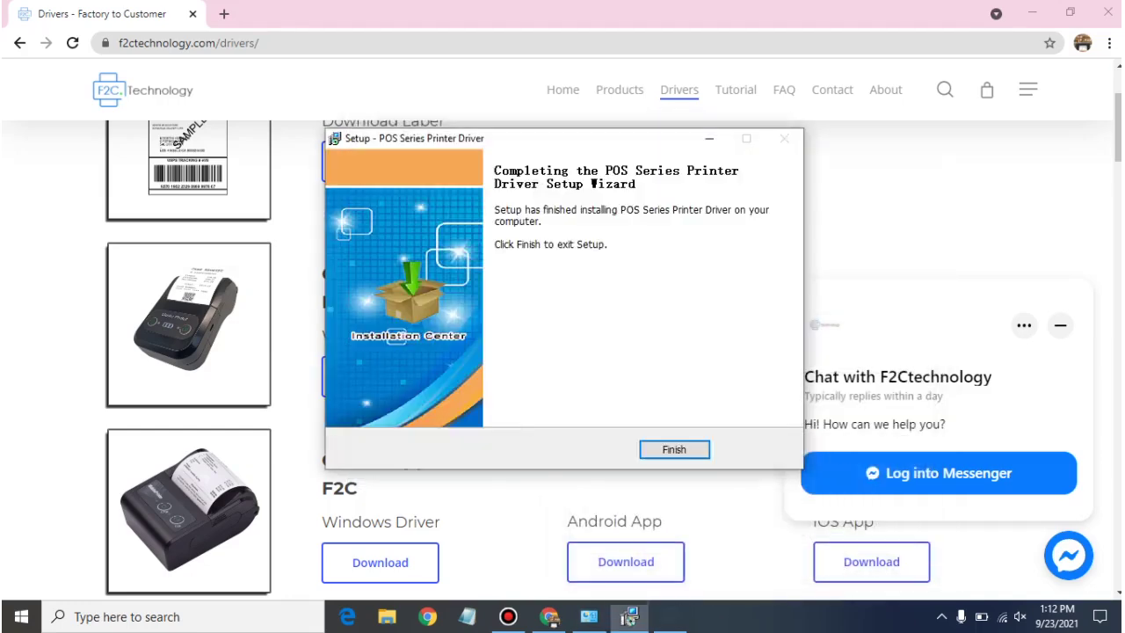
Finish the driver setup wizard and refresh the Devices and Printers list
key("Return")
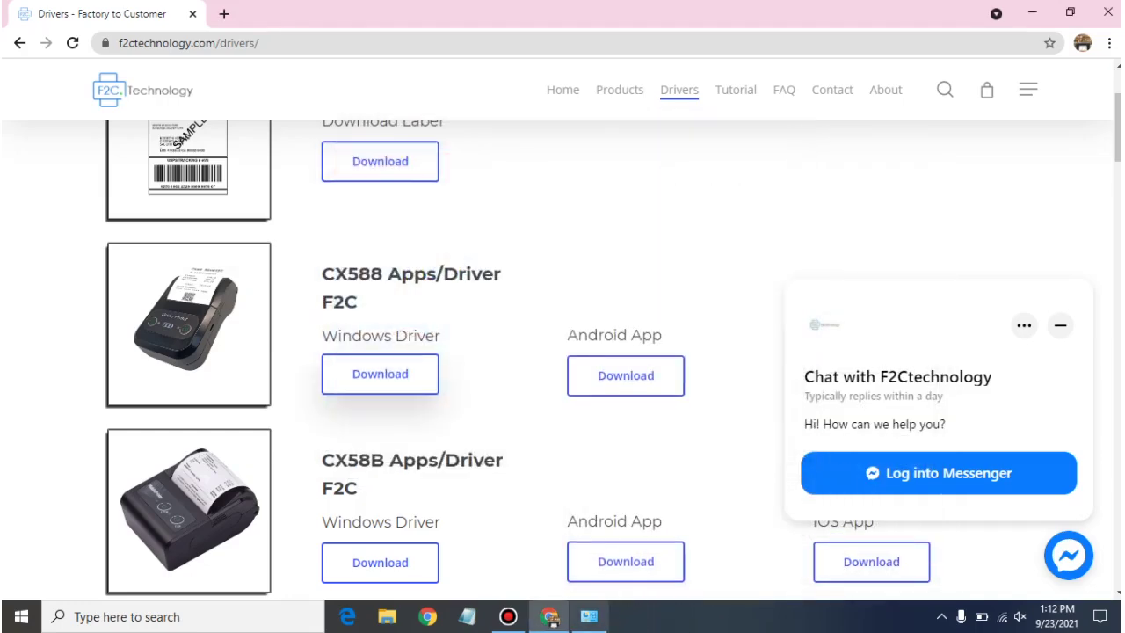
left_click(589, 616)
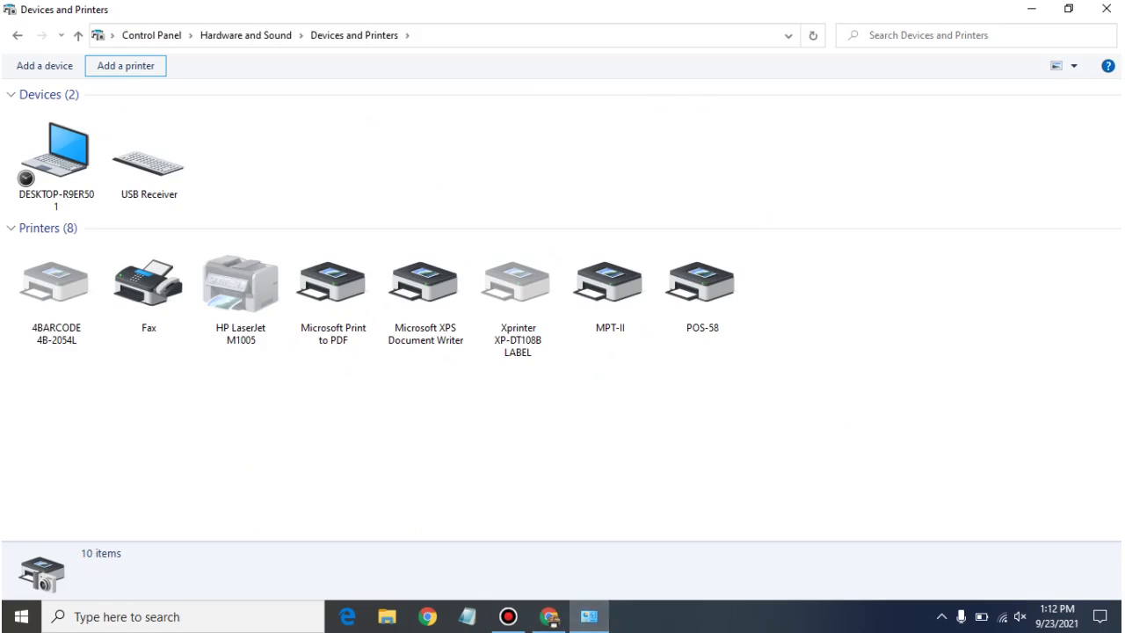
right_click(413, 263)
left_click(450, 329)
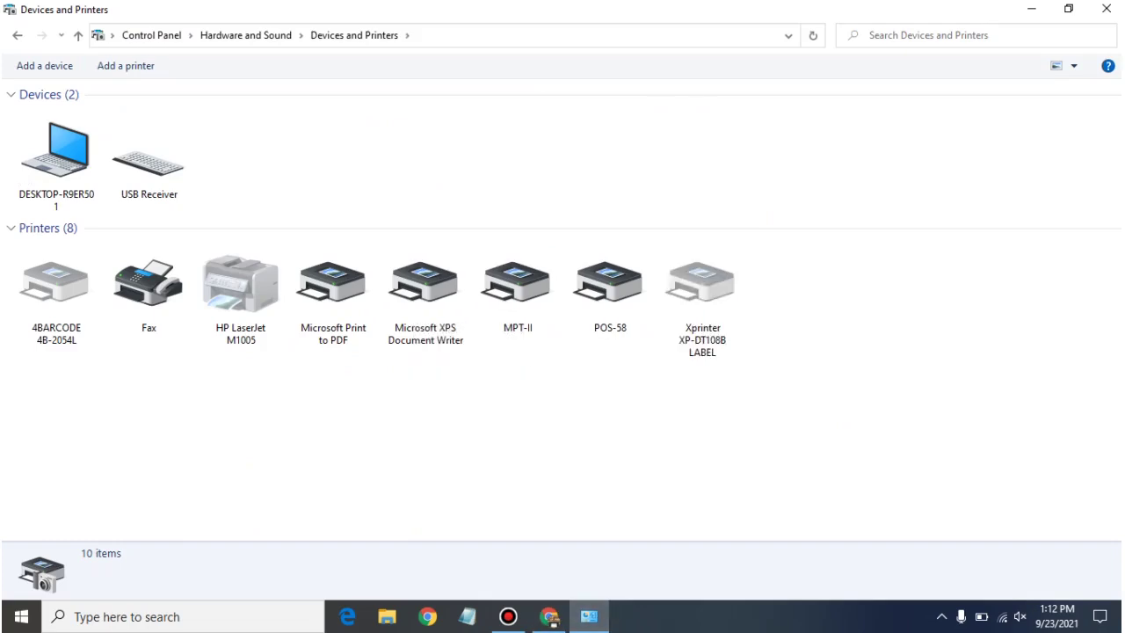
Show the MPT-II printer's Services tab, revealing the SPP slave service on COM5
left_click(517, 286)
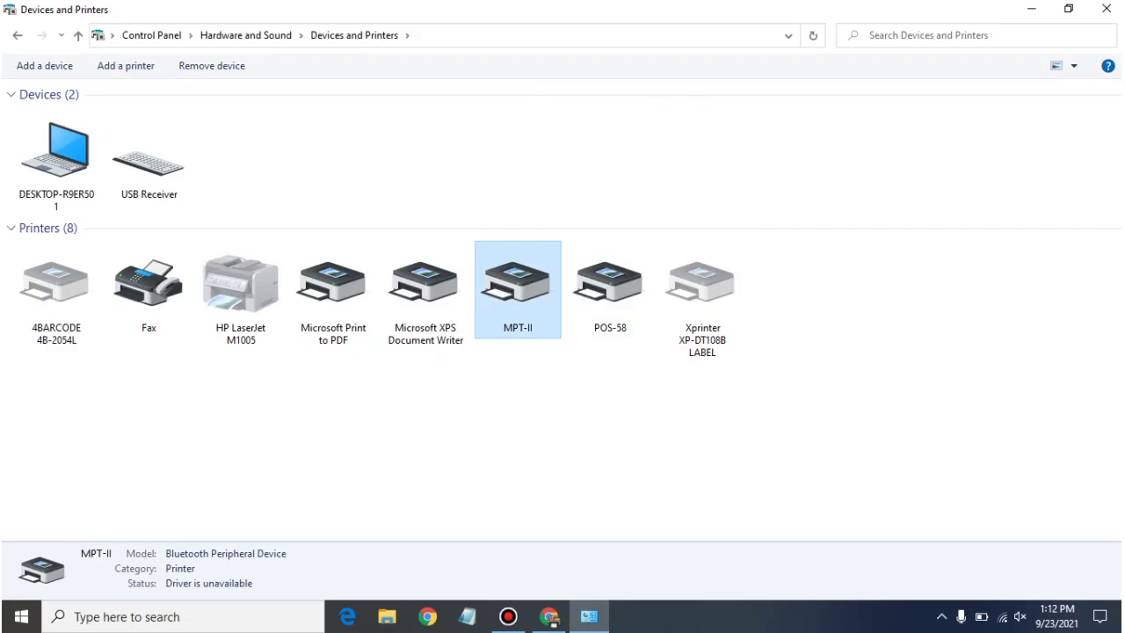
right_click(511, 300)
left_click(547, 380)
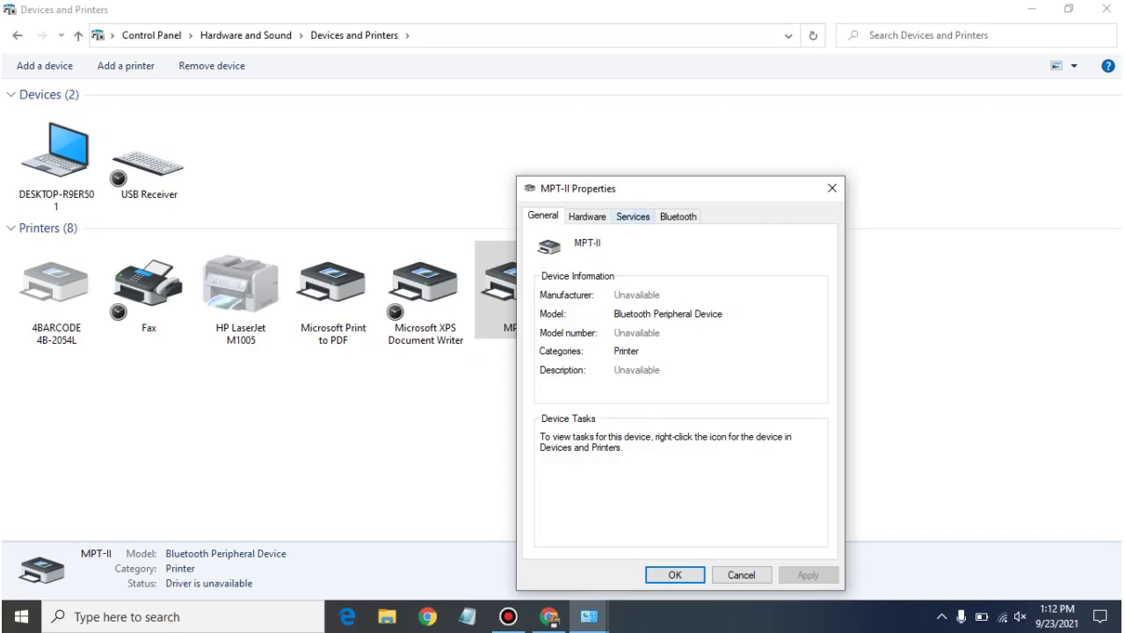
left_click(633, 216)
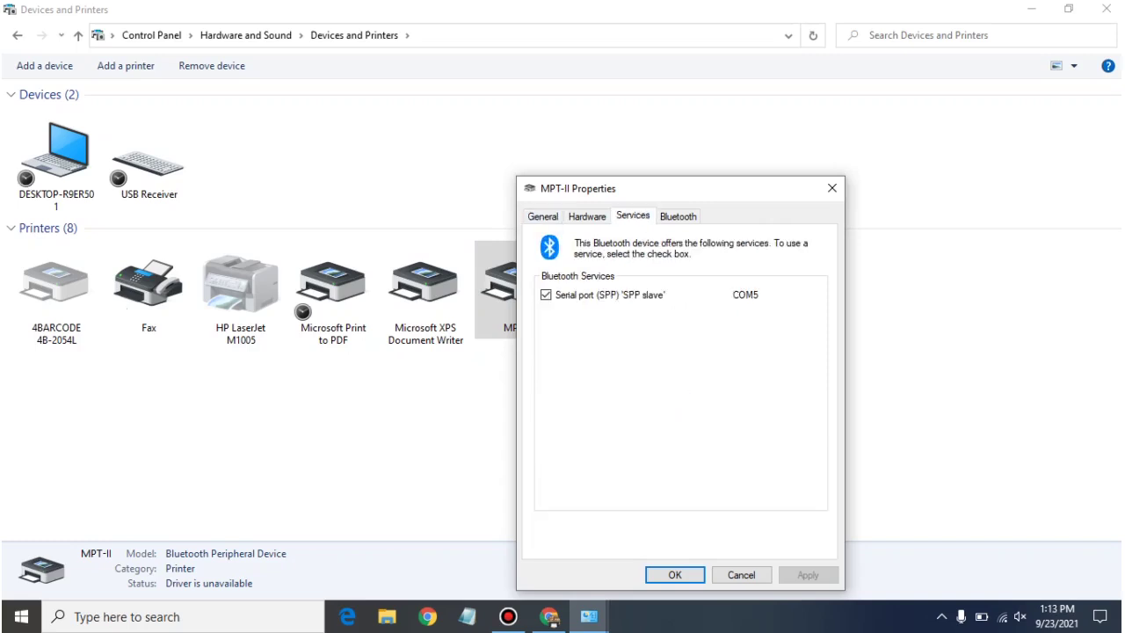
left_click_drag(615, 188, 238, 190)
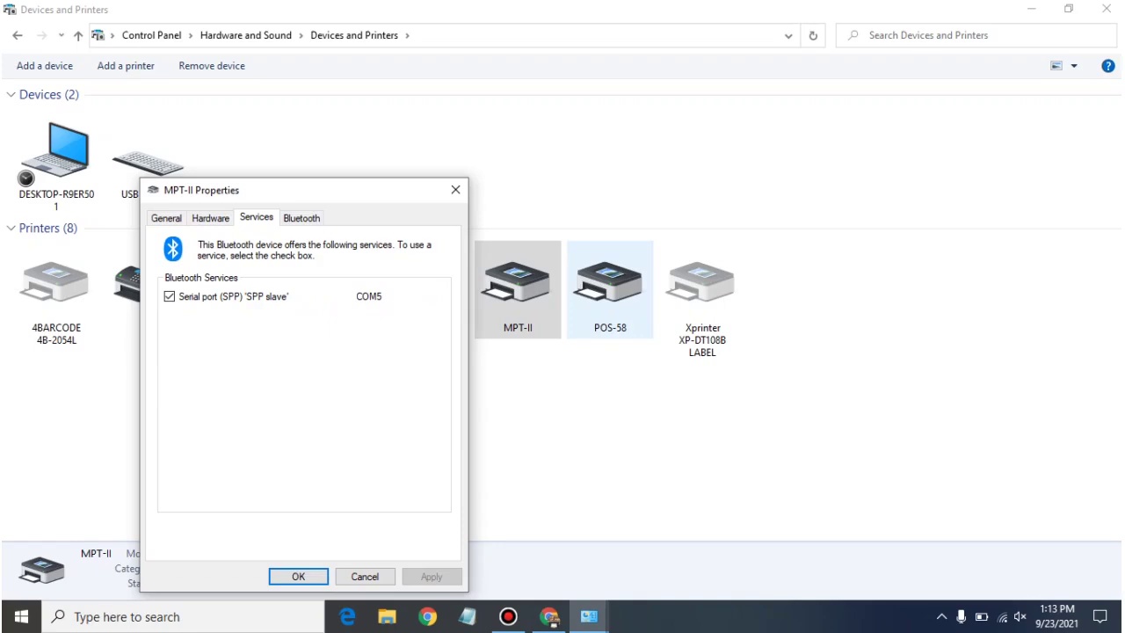
Assign port COM5 to the POS-58 printer in its Printer properties and apply
right_click(609, 308)
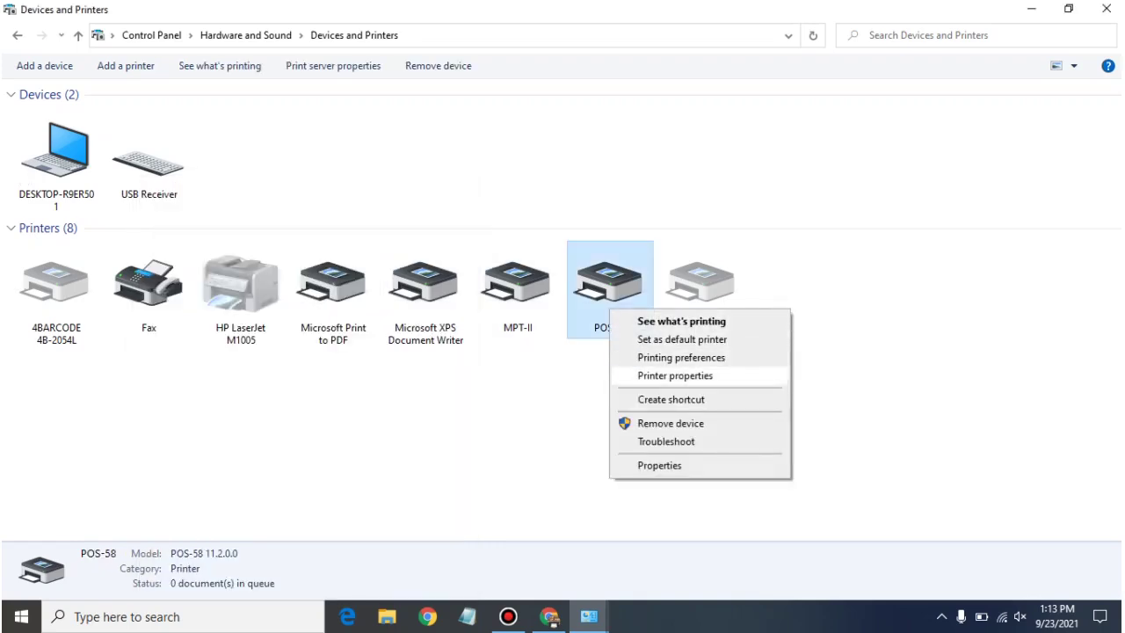
left_click(675, 376)
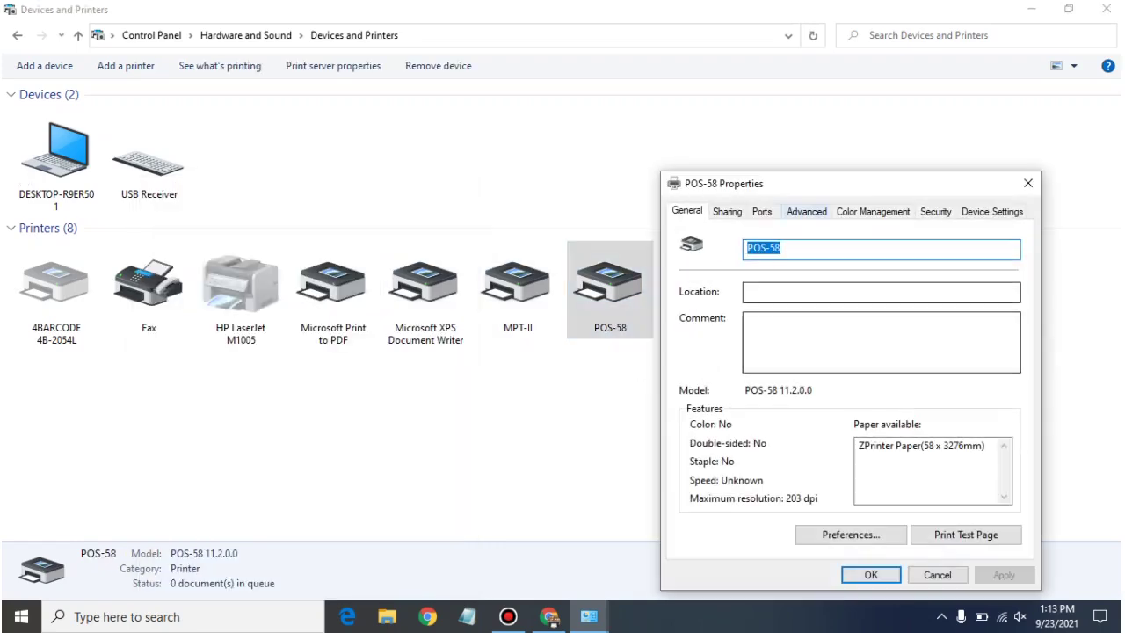
left_click(761, 210)
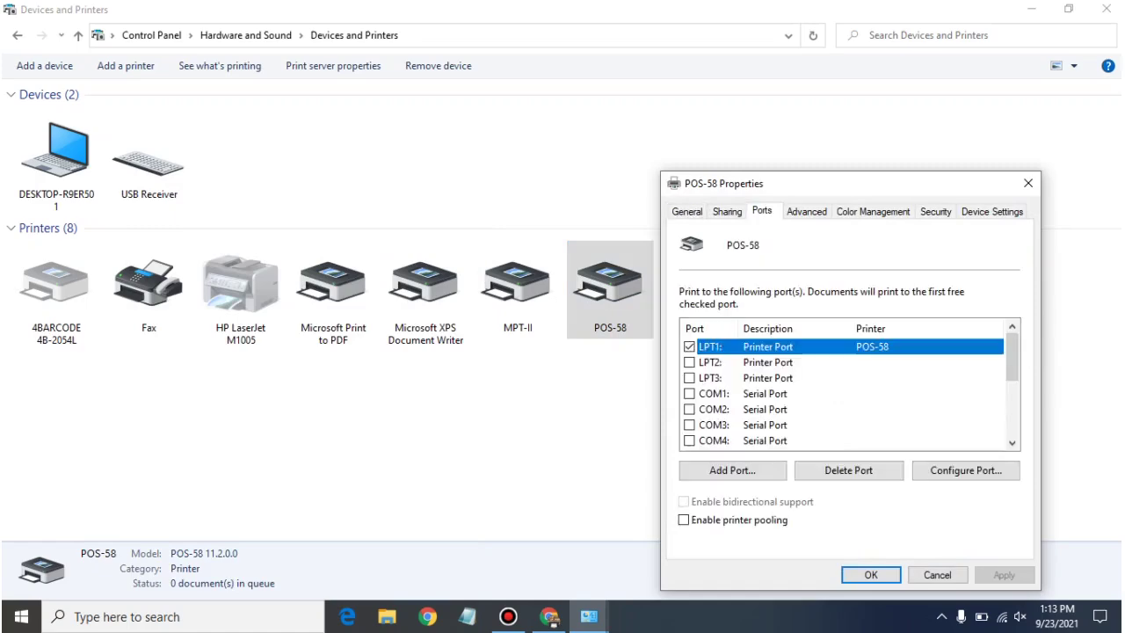
scroll(844, 393, "down", 1)
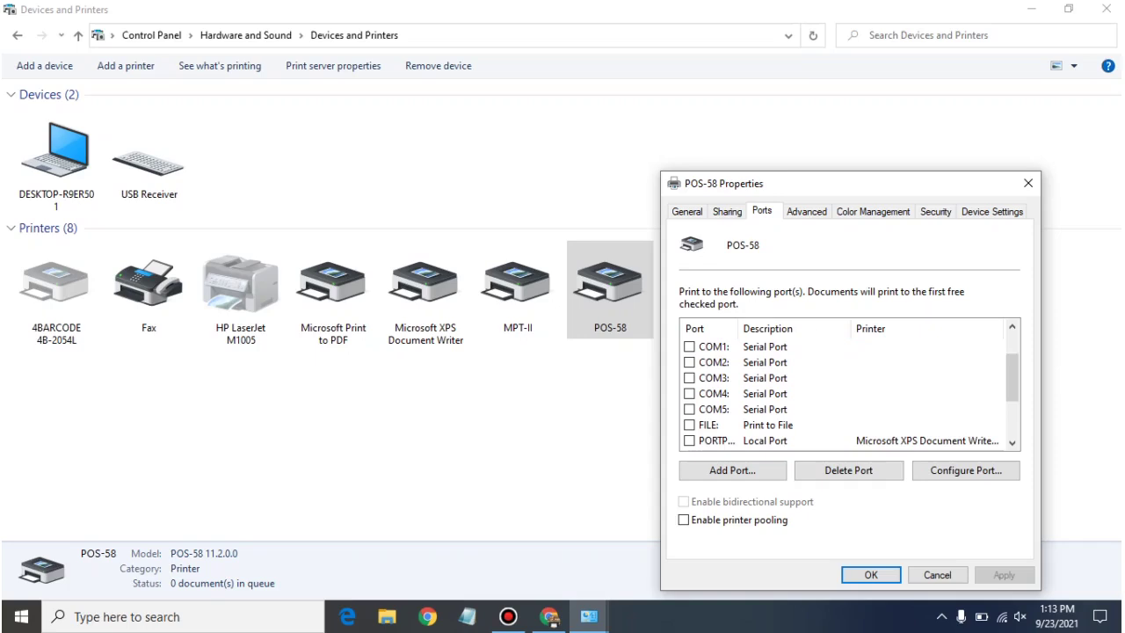
left_click(689, 409)
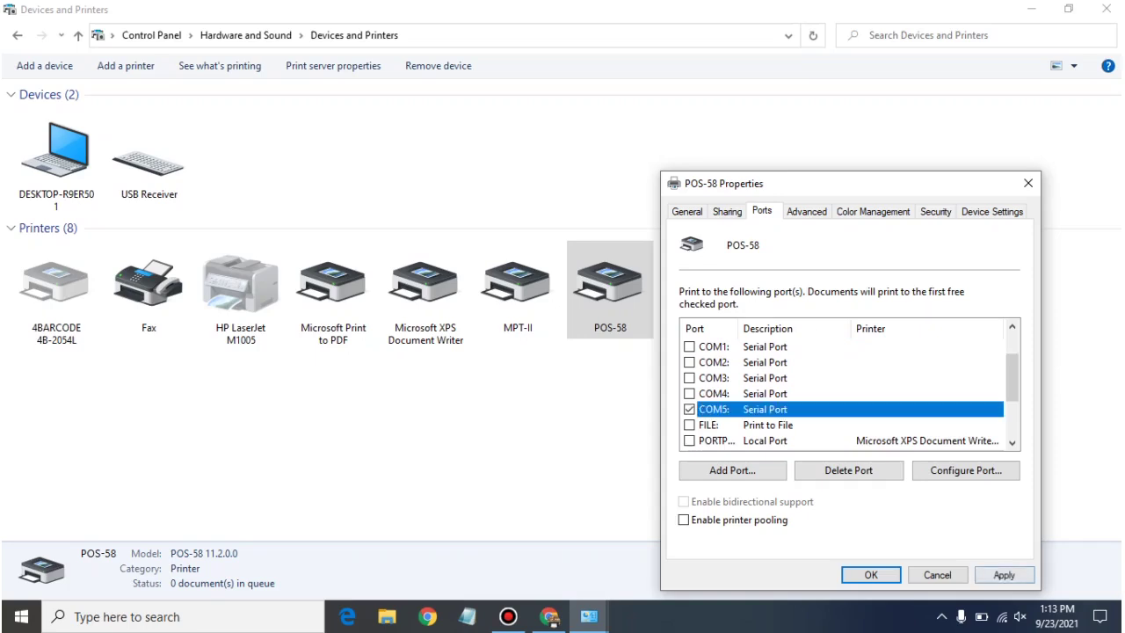
left_click(1004, 574)
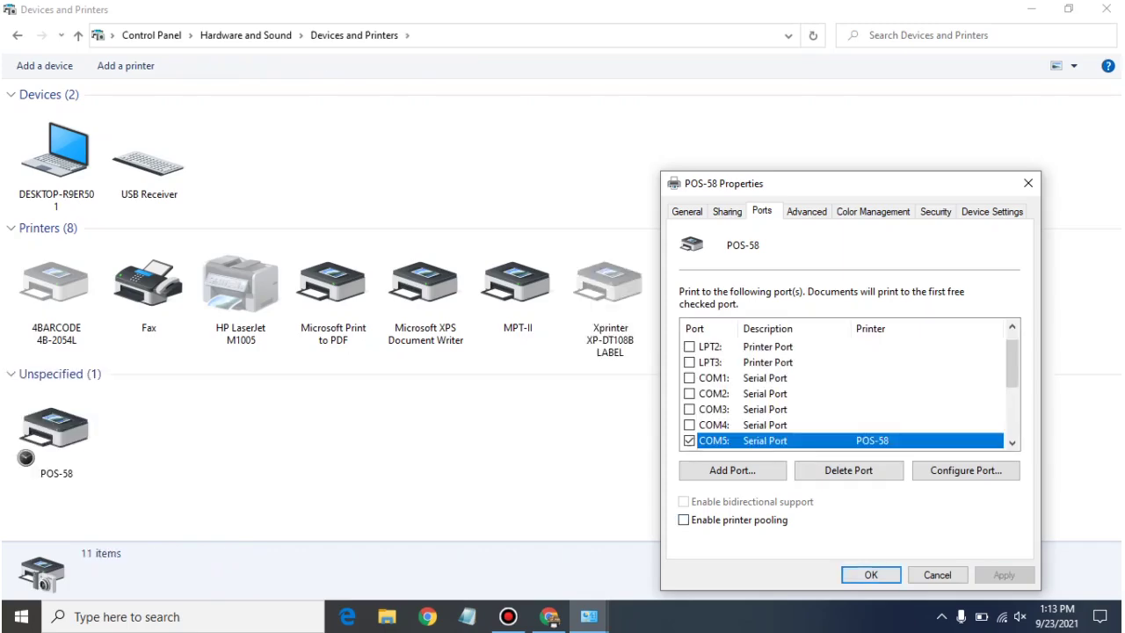
key("Return")
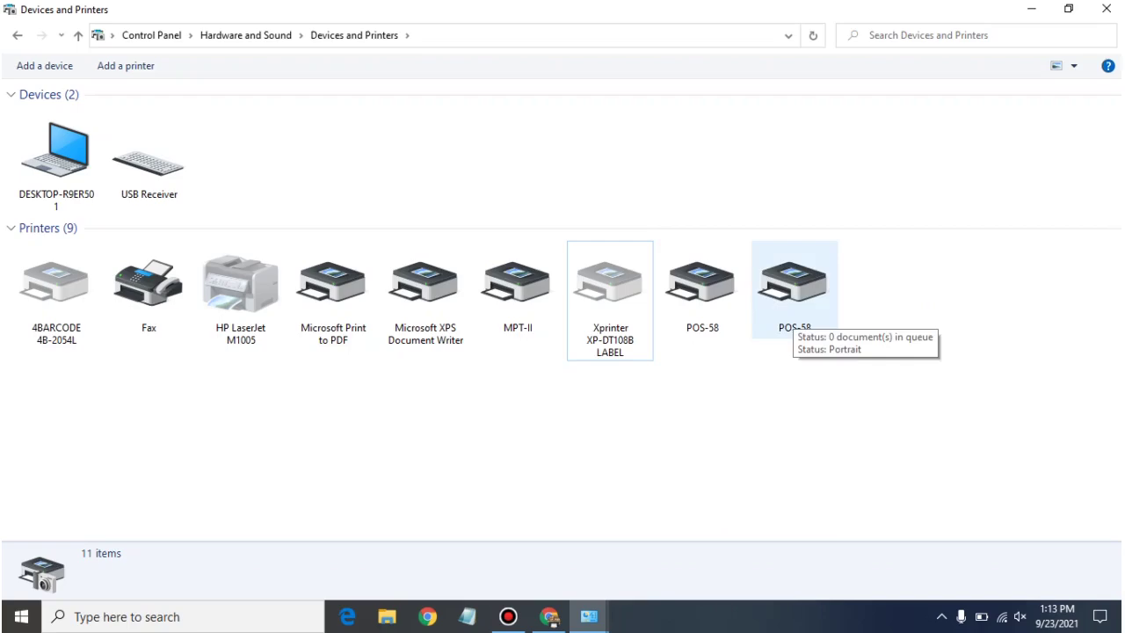
Print a test page from the newly listed POS-58 printer's properties
right_click(793, 314)
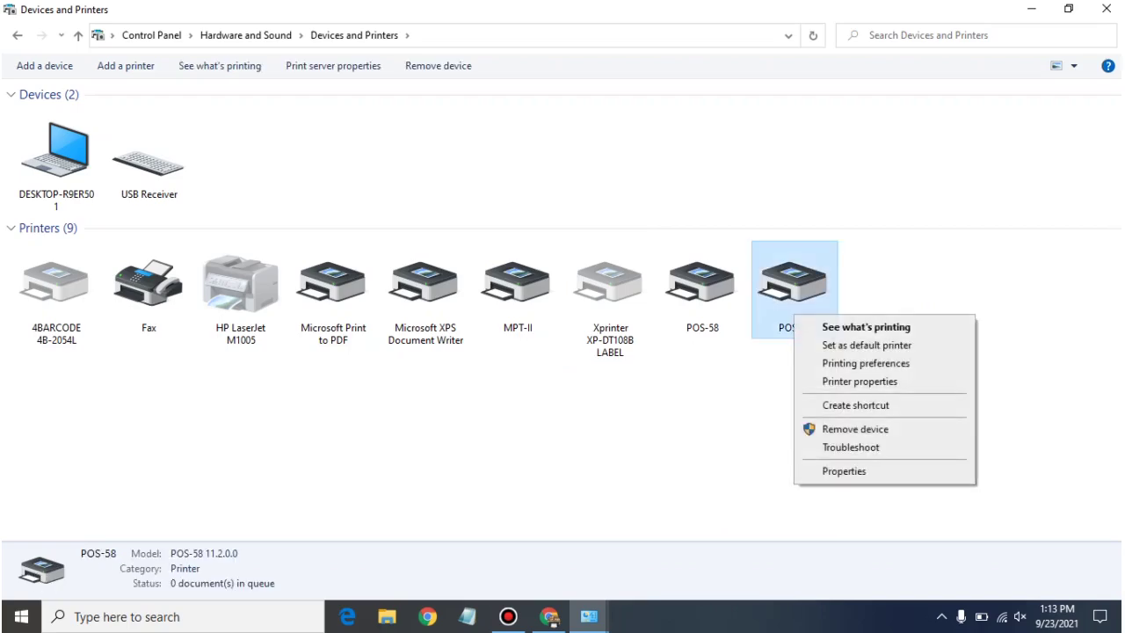
left_click(859, 382)
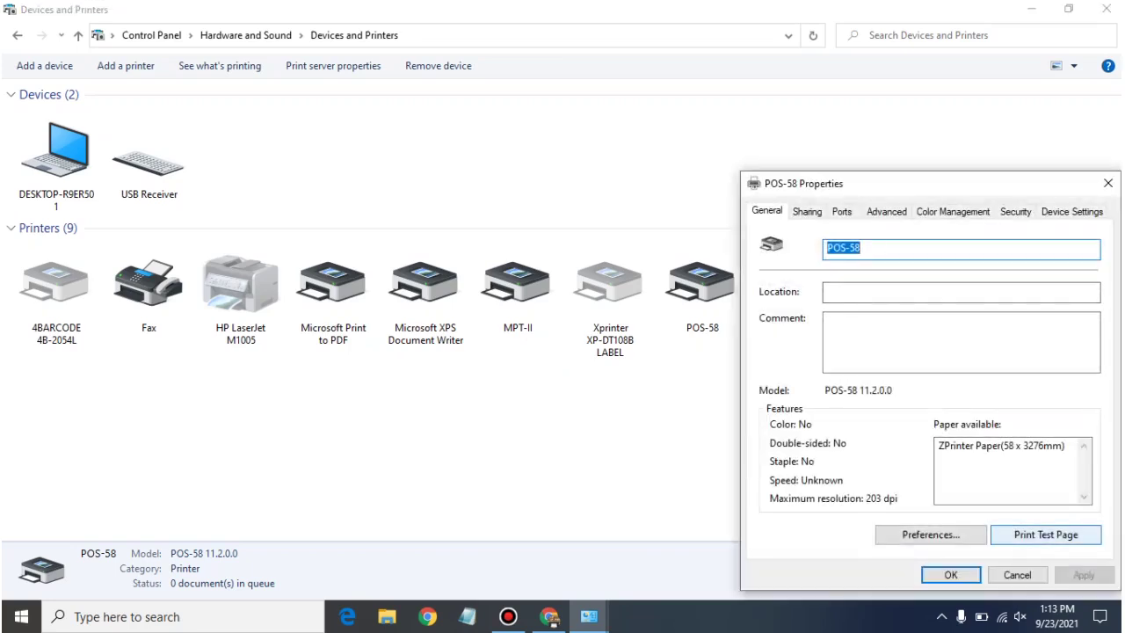
left_click(1045, 534)
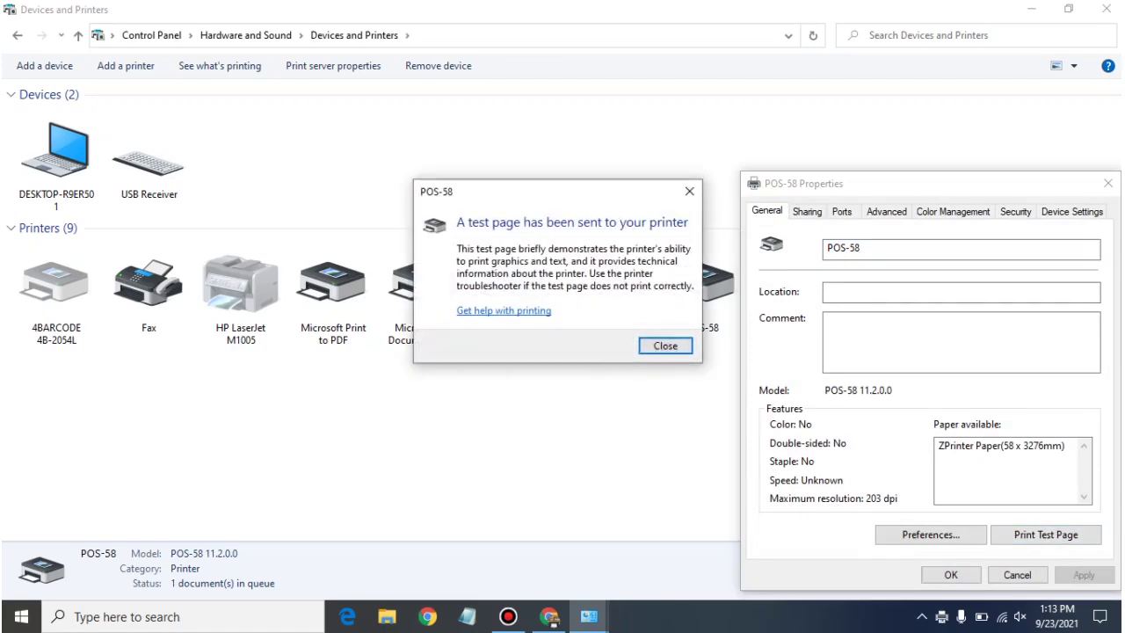